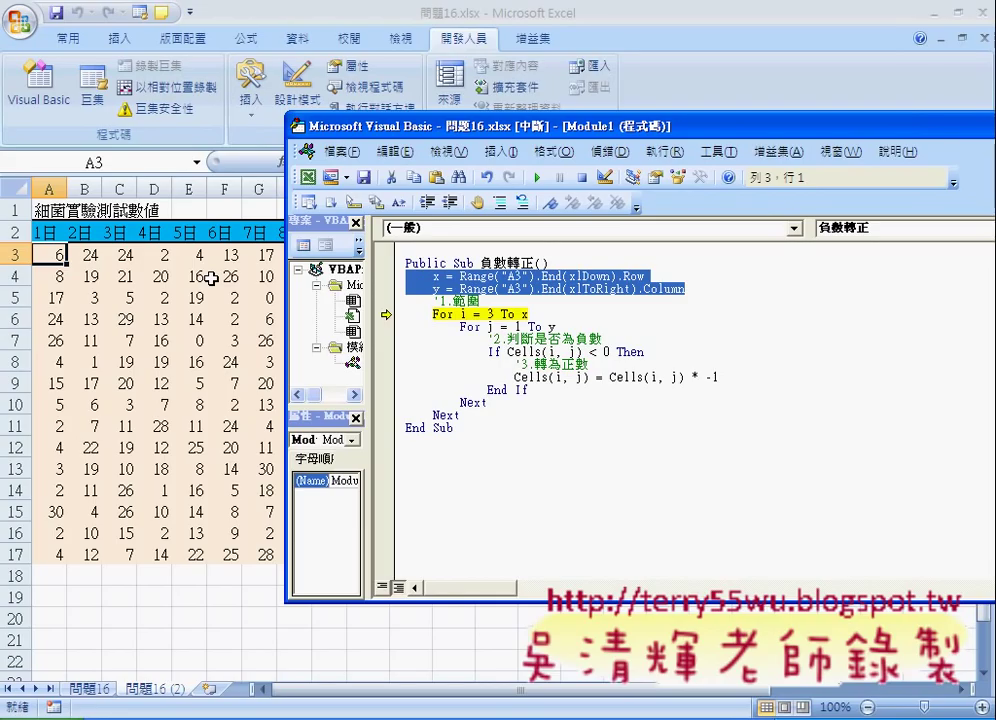
Leave the code window for the worksheet and select cell H4, which holds 14.
{"action": "left_click", "coordinate": [120, 255]}
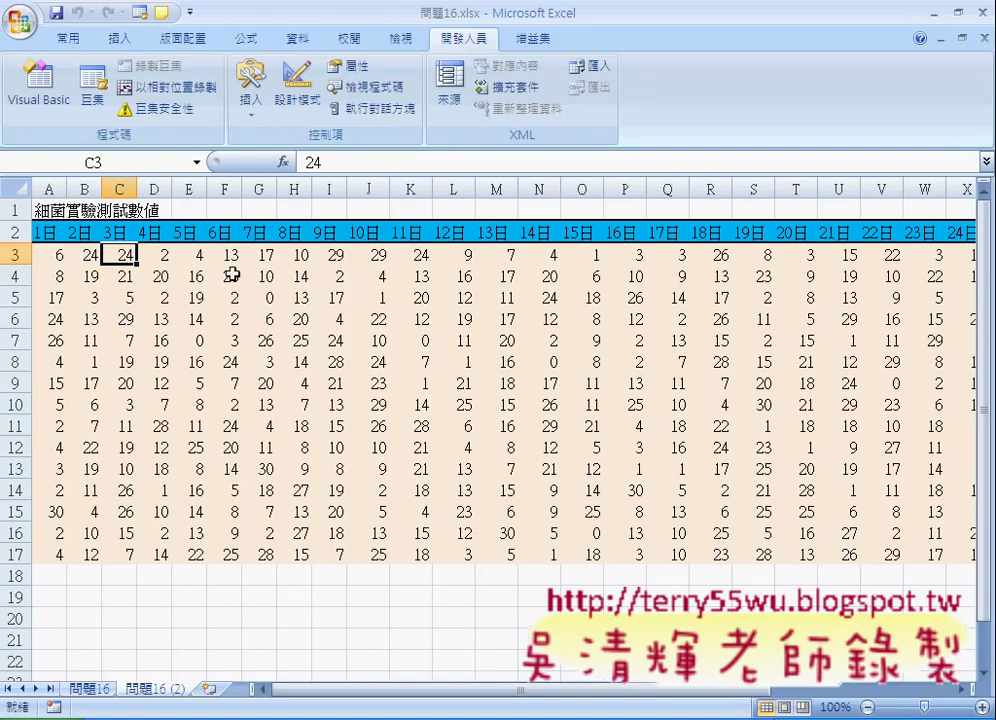
{"action": "left_click", "coordinate": [303, 277]}
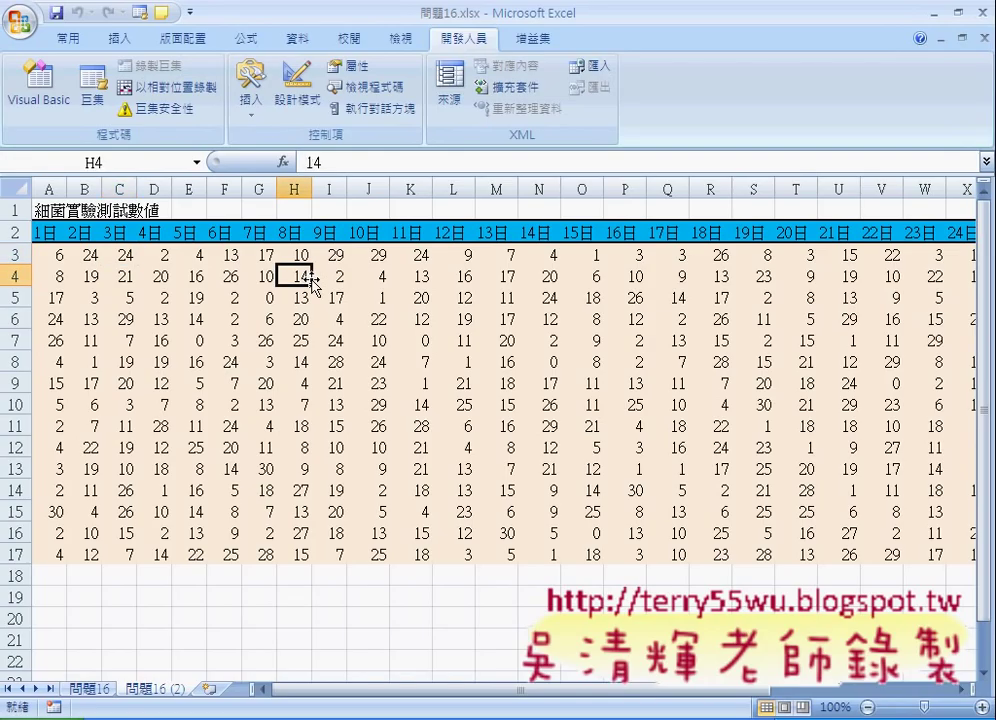
Give cell H4 a white font colour and a red fill.
{"action": "left_click", "coordinate": [62, 40]}
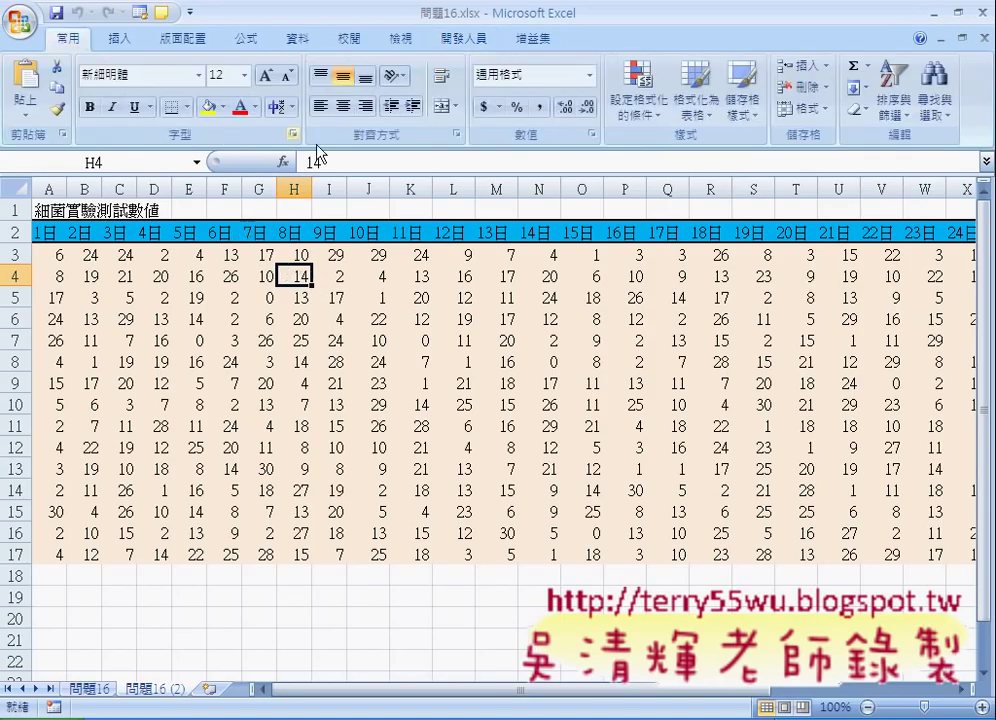
{"action": "left_click", "coordinate": [256, 106]}
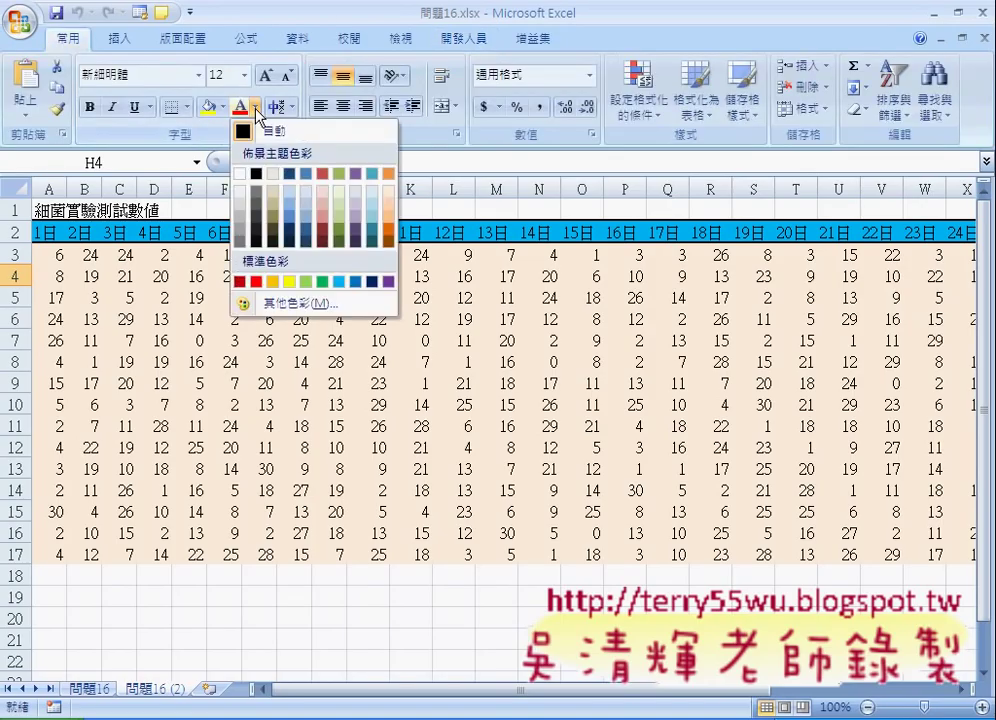
{"action": "left_click", "coordinate": [241, 177]}
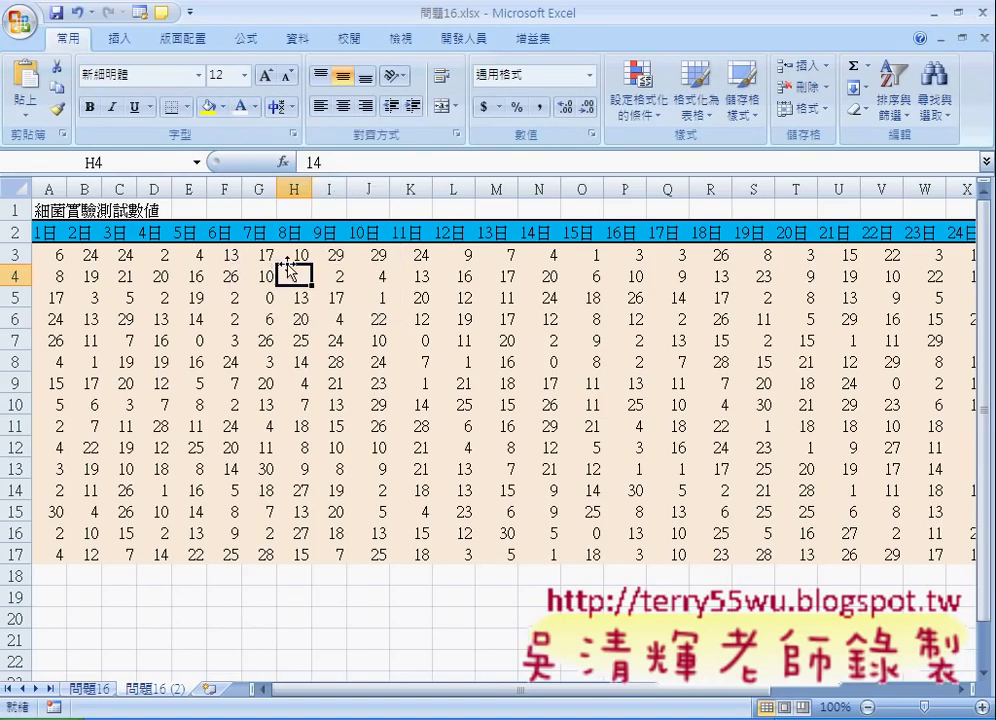
{"action": "left_click", "coordinate": [222, 106]}
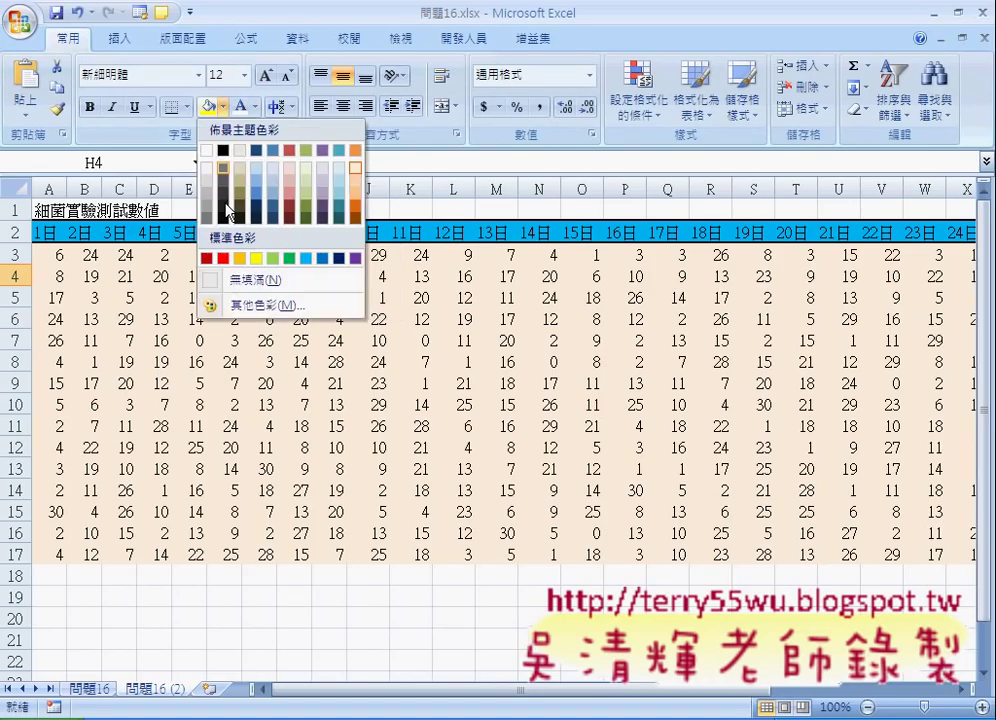
{"action": "left_click", "coordinate": [215, 258]}
{"action": "left_click", "coordinate": [330, 341]}
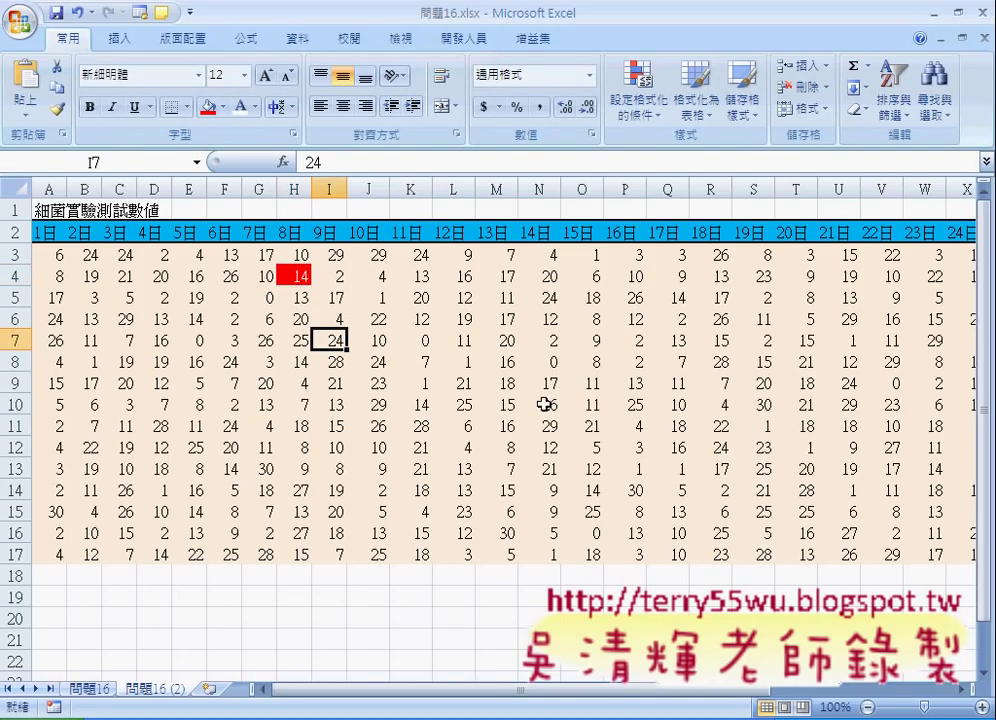
{"action": "left_click", "coordinate": [294, 276]}
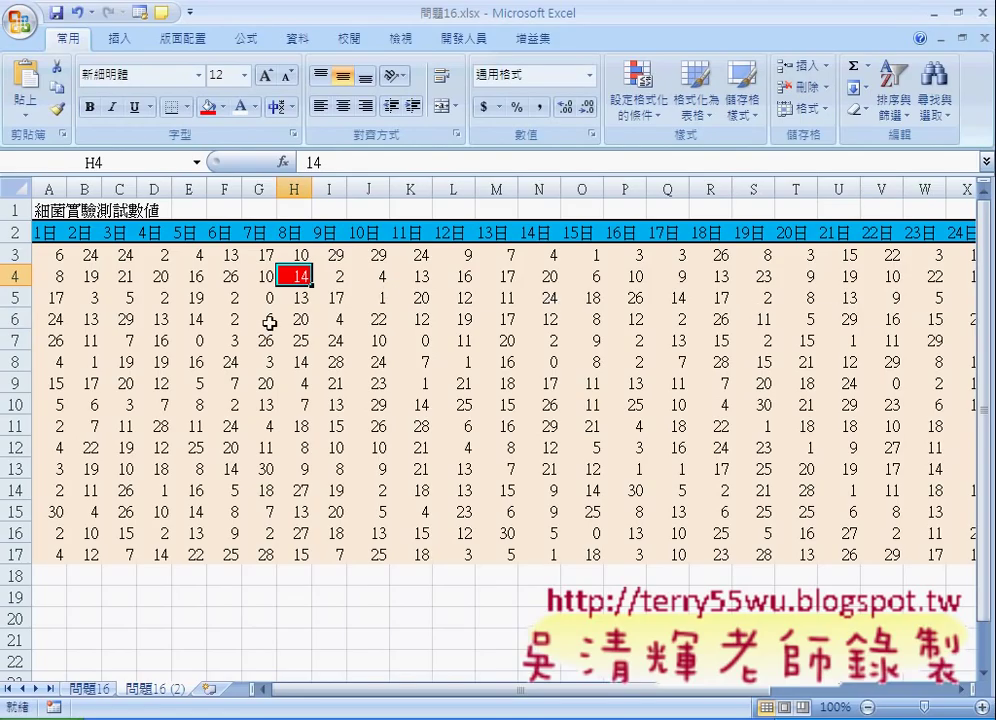
Repeat the red fill on E6 and H8, the other cells holding 14, then select D10 and E12.
{"action": "left_click", "coordinate": [195, 322]}
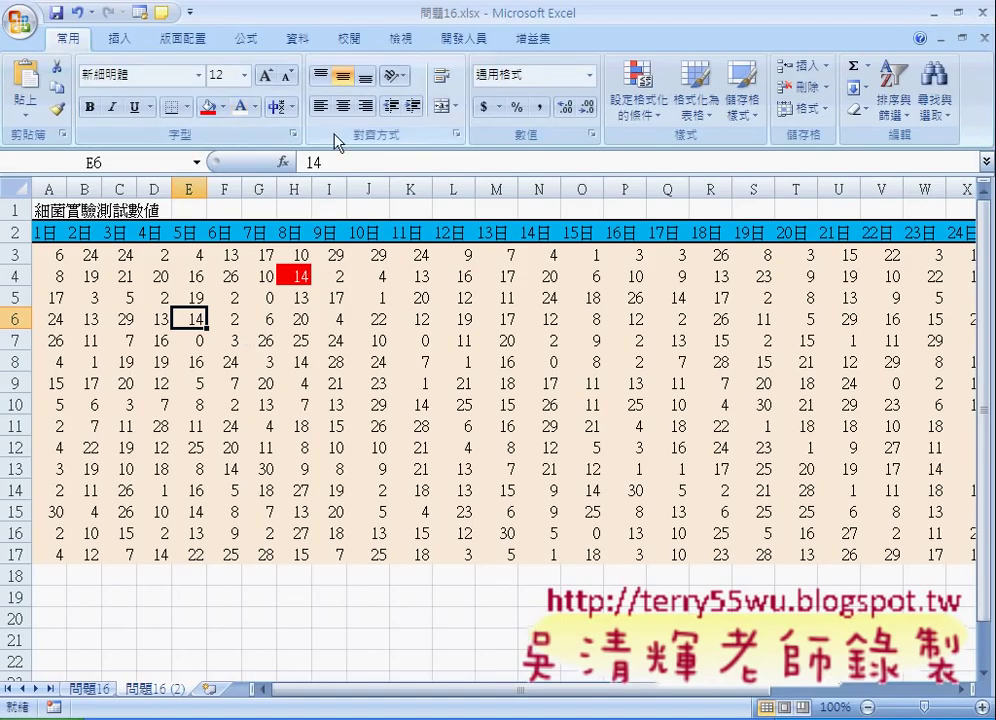
{"action": "key", "text": "F4"}
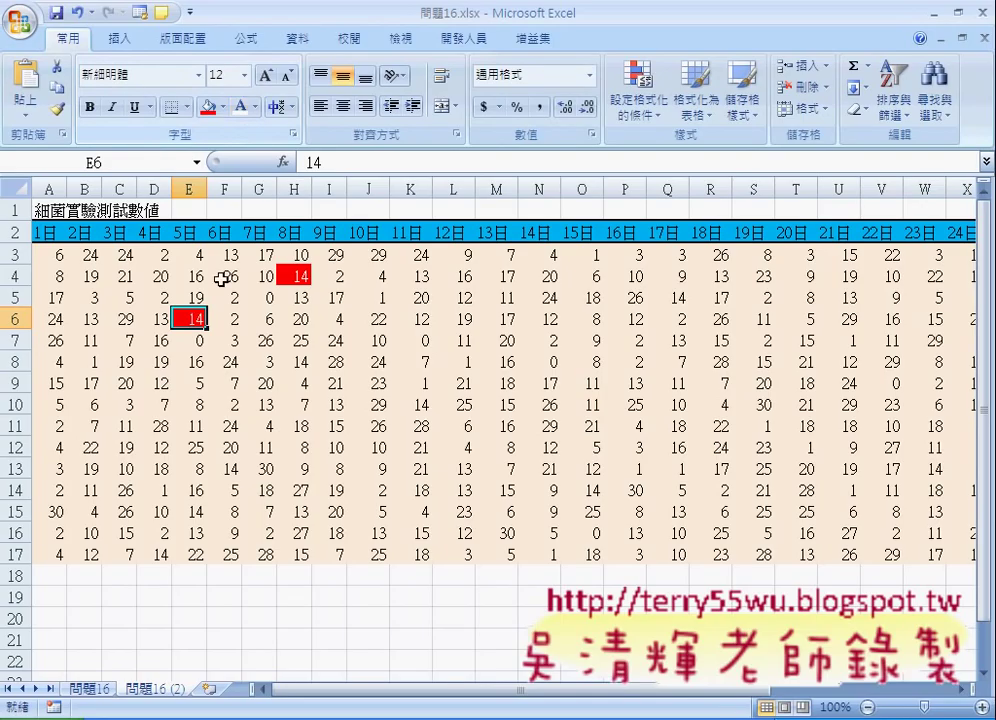
{"action": "left_click", "coordinate": [293, 357]}
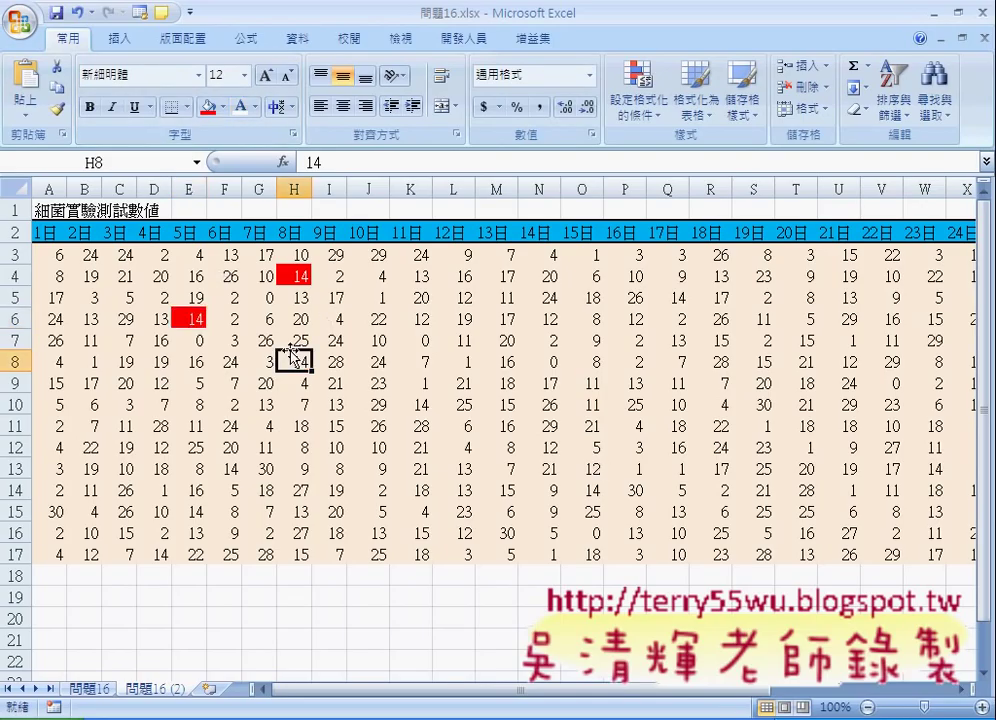
{"action": "left_click", "coordinate": [207, 106]}
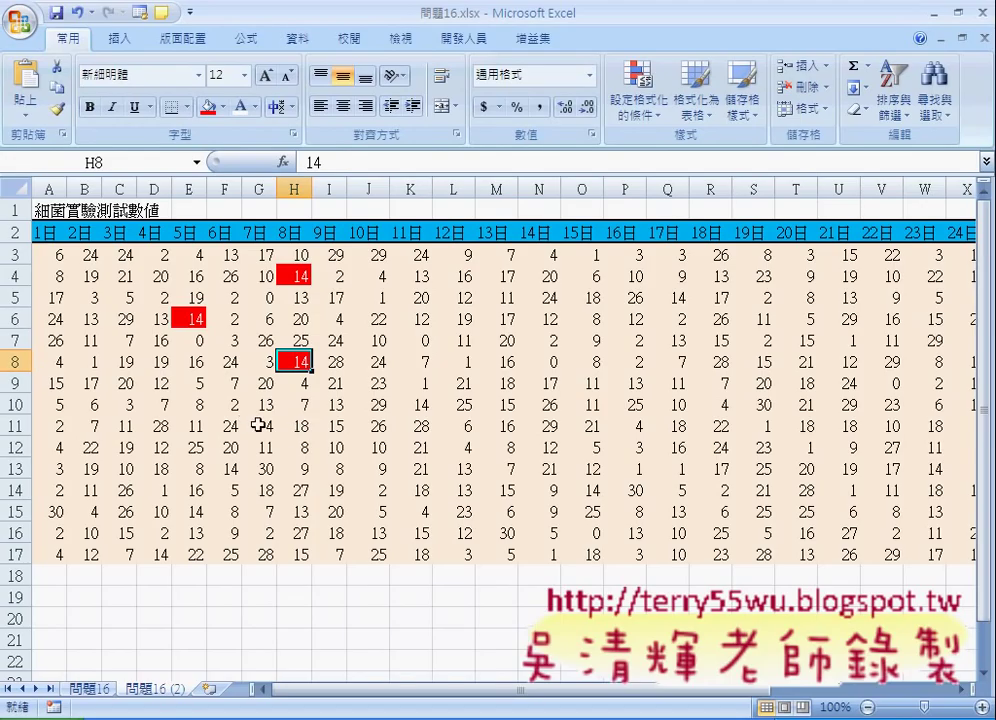
{"action": "left_click", "coordinate": [162, 404]}
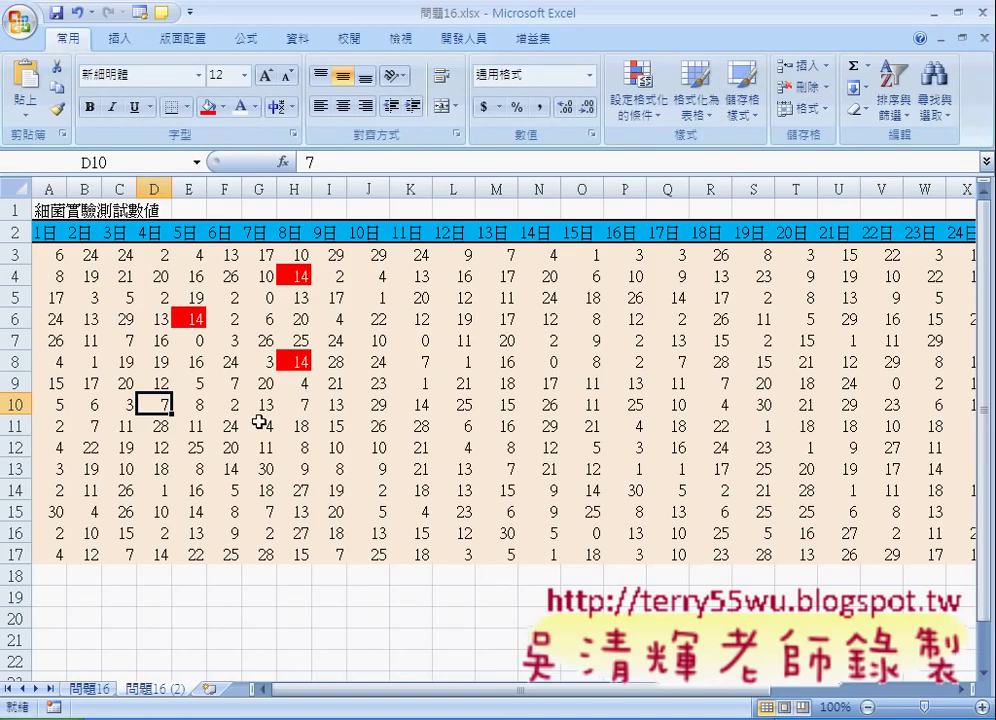
{"action": "left_click", "coordinate": [192, 446]}
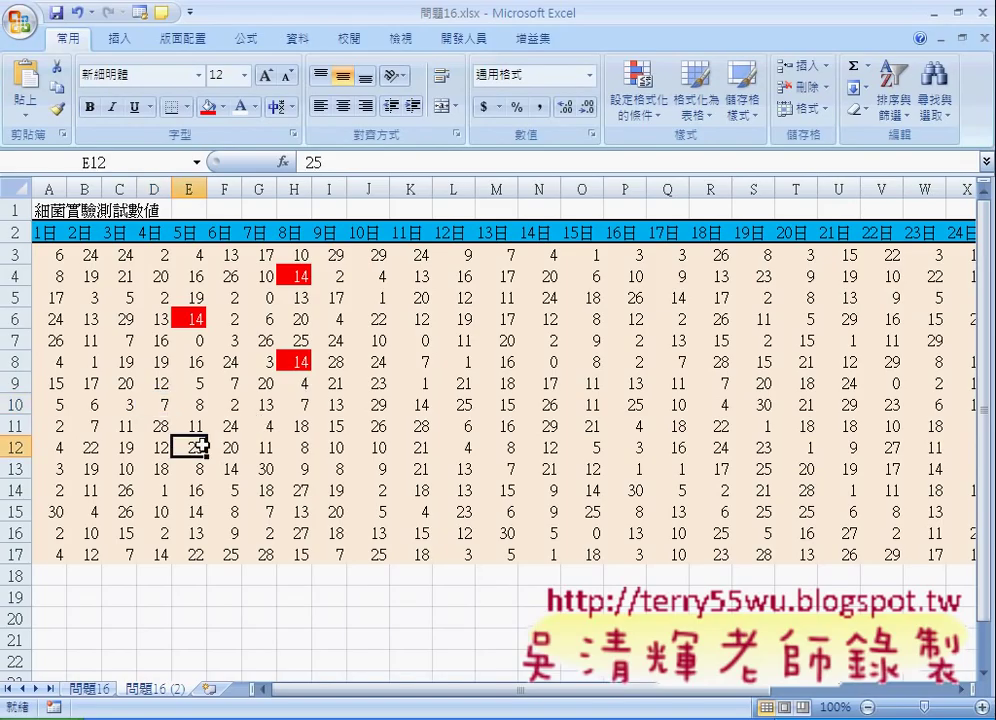
Reset the paused 負數轉正 macro in the VBA editor and return to the worksheet at F6.
{"action": "left_click", "coordinate": [455, 40]}
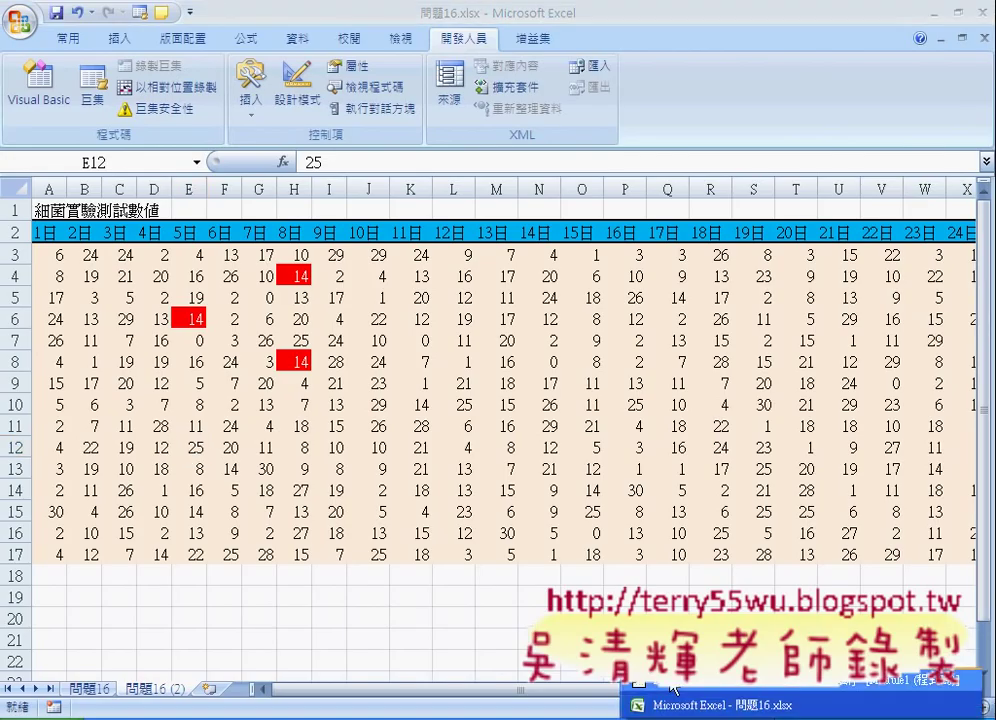
{"action": "left_click", "coordinate": [672, 688]}
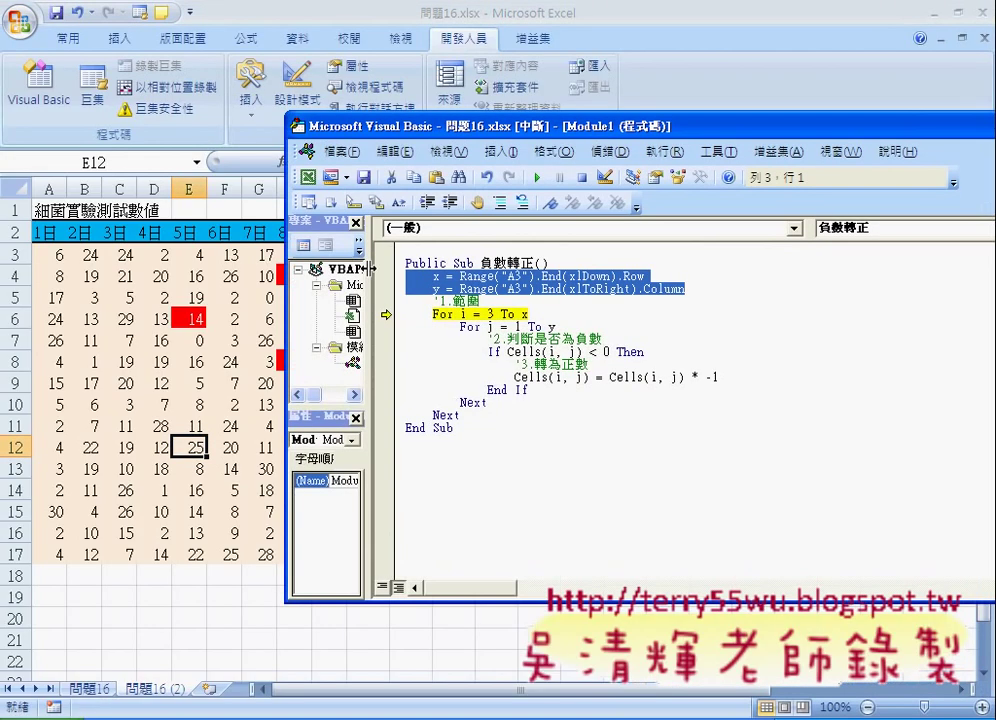
{"action": "left_click", "coordinate": [583, 180]}
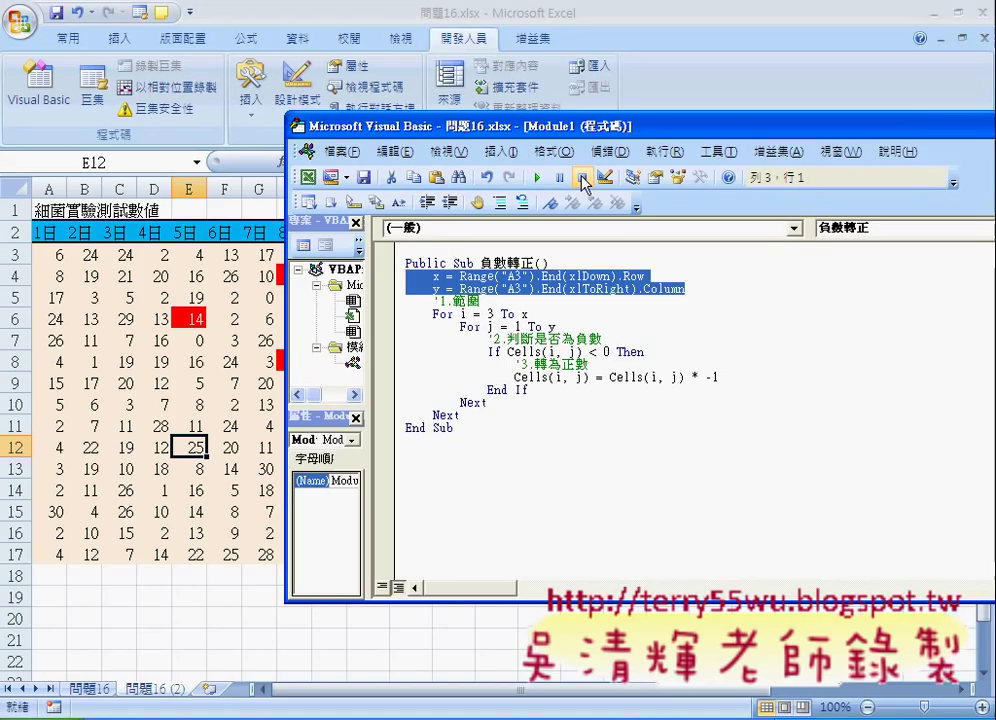
{"action": "left_click", "coordinate": [489, 315]}
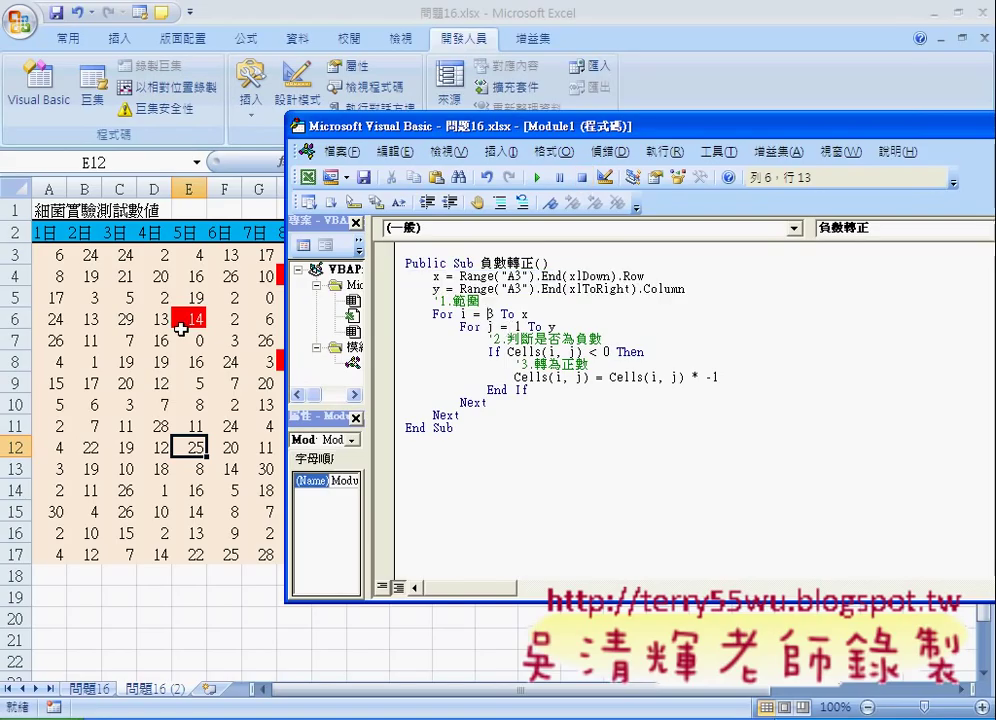
{"action": "left_click", "coordinate": [382, 31]}
{"action": "left_click", "coordinate": [222, 318]}
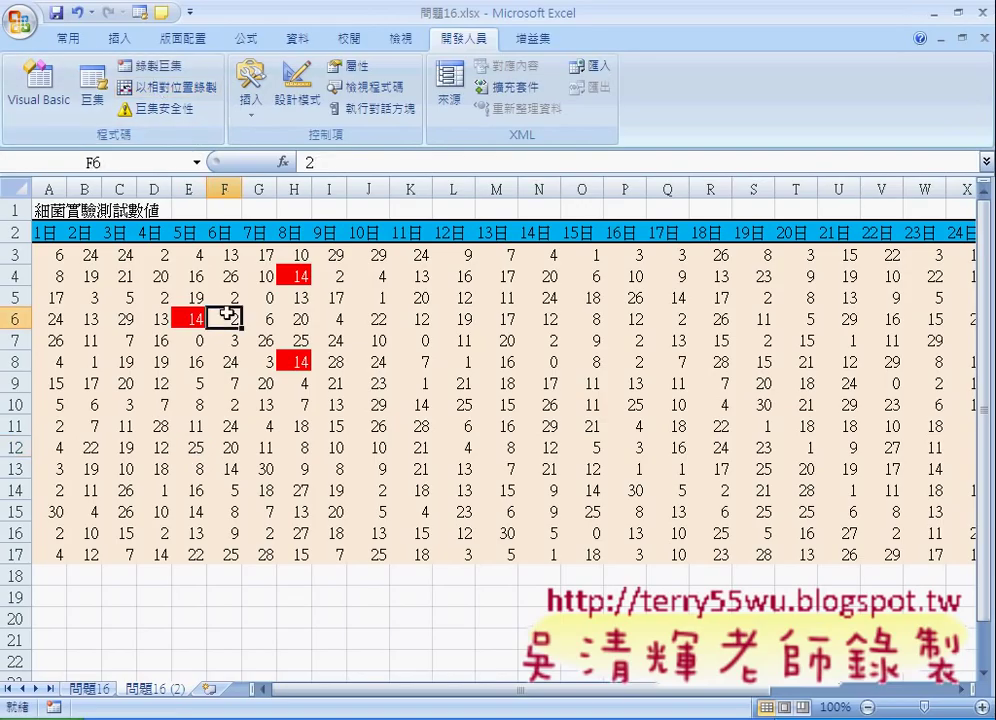
Start recording a new macro named Macro1.
{"action": "left_click", "coordinate": [157, 67]}
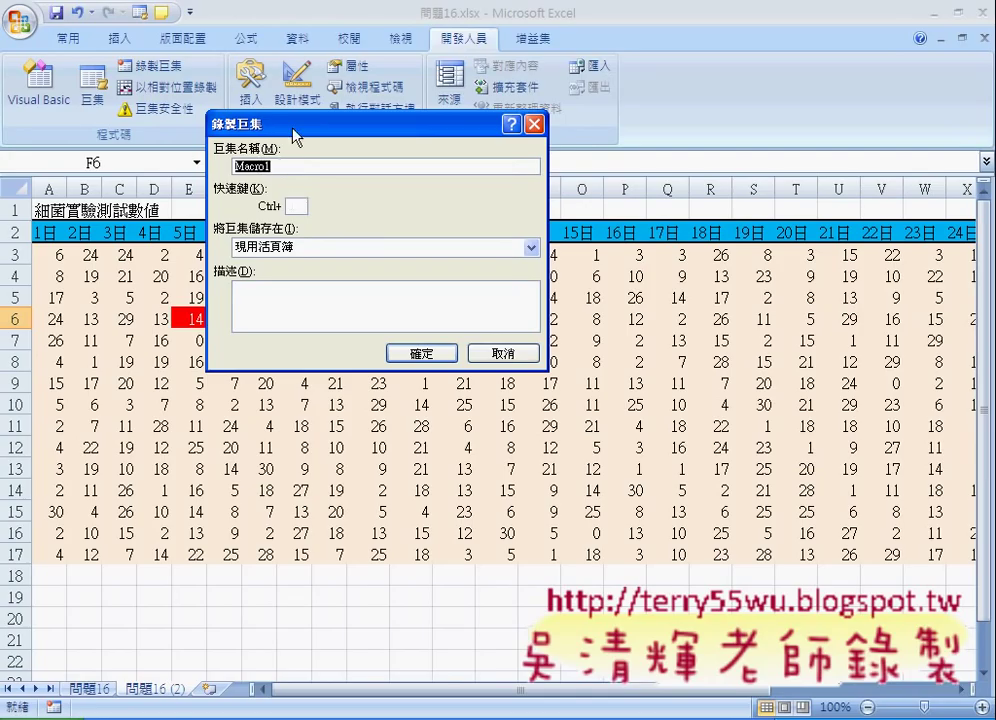
{"action": "left_click_drag", "start_coordinate": [292, 135], "coordinate": [357, 145]}
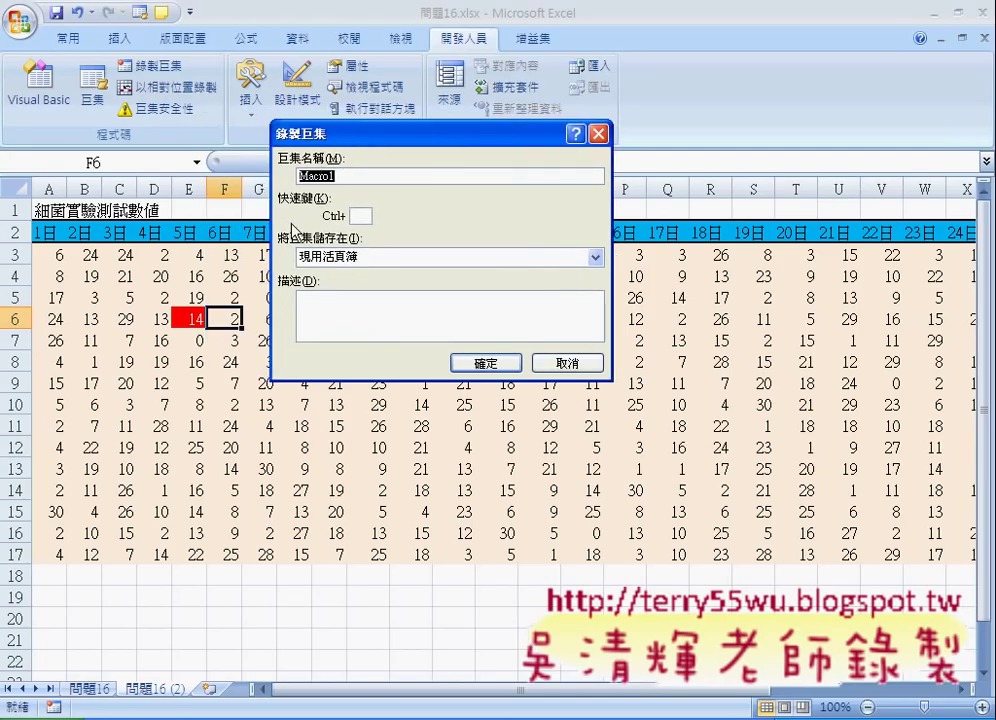
{"action": "left_click", "coordinate": [500, 362]}
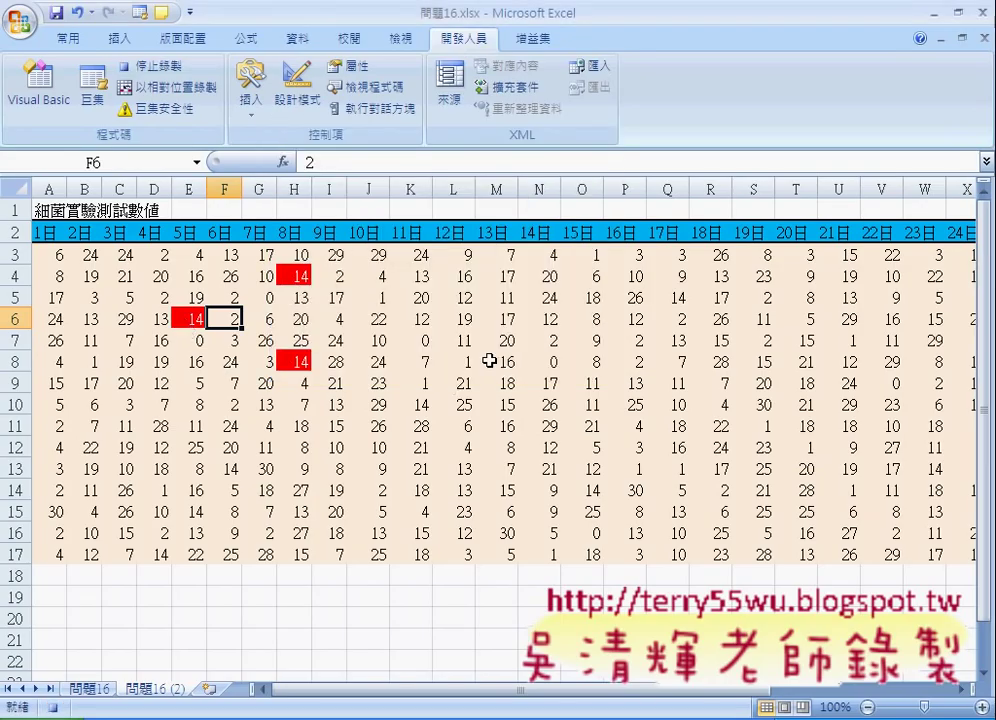
Give cell D10, holding 7, a white font colour and a red fill.
{"action": "left_click", "coordinate": [164, 405]}
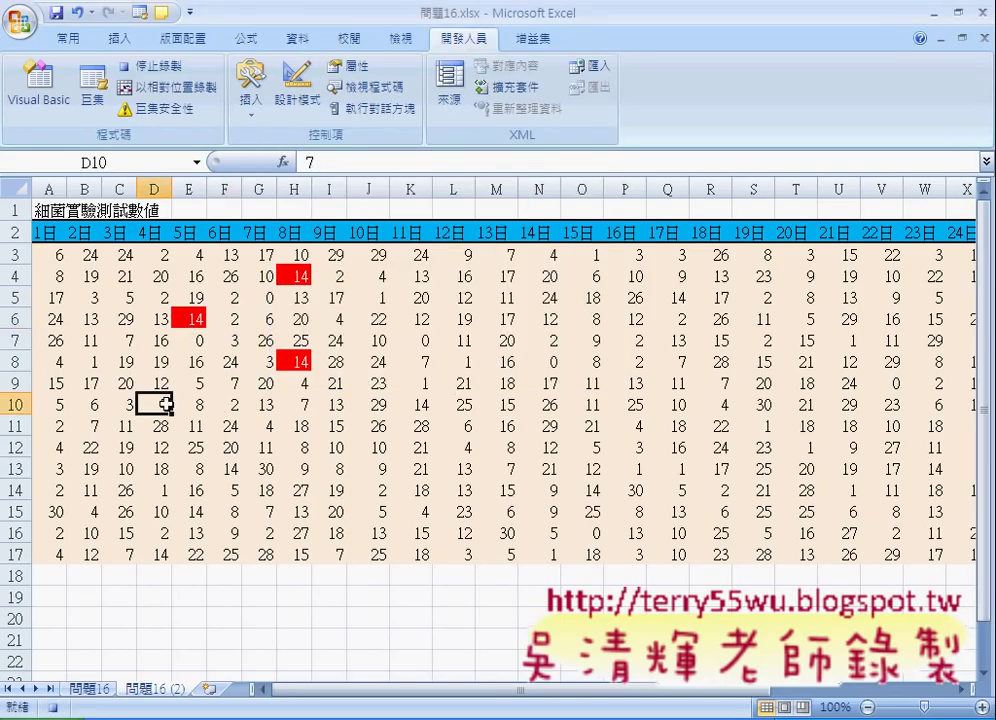
{"action": "left_click", "coordinate": [68, 38]}
{"action": "left_click", "coordinate": [237, 108]}
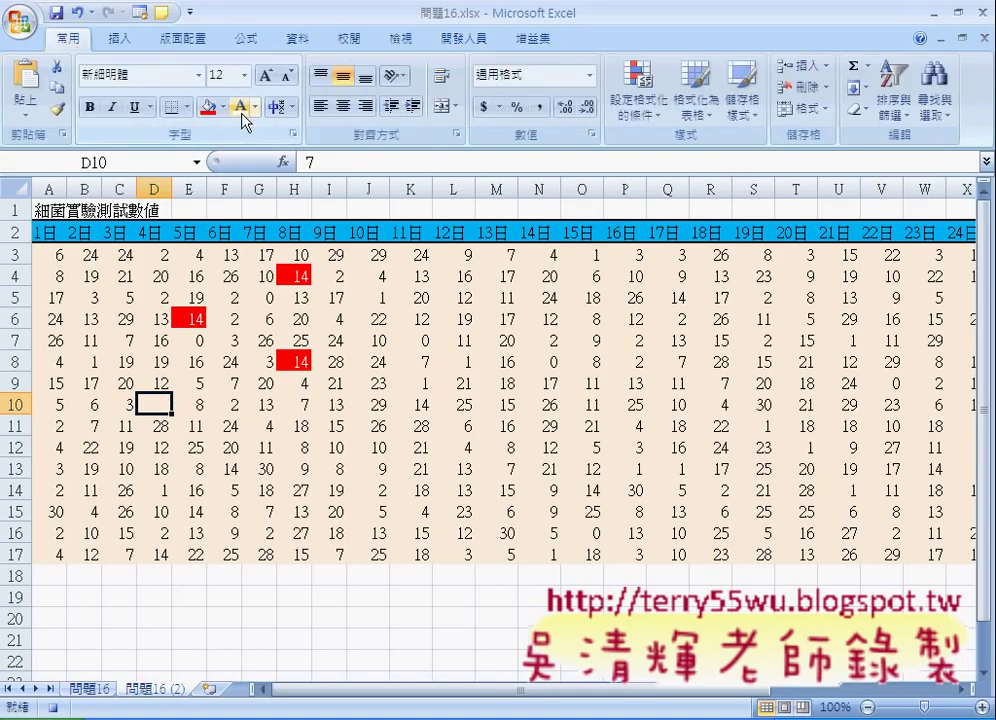
{"action": "left_click", "coordinate": [209, 107]}
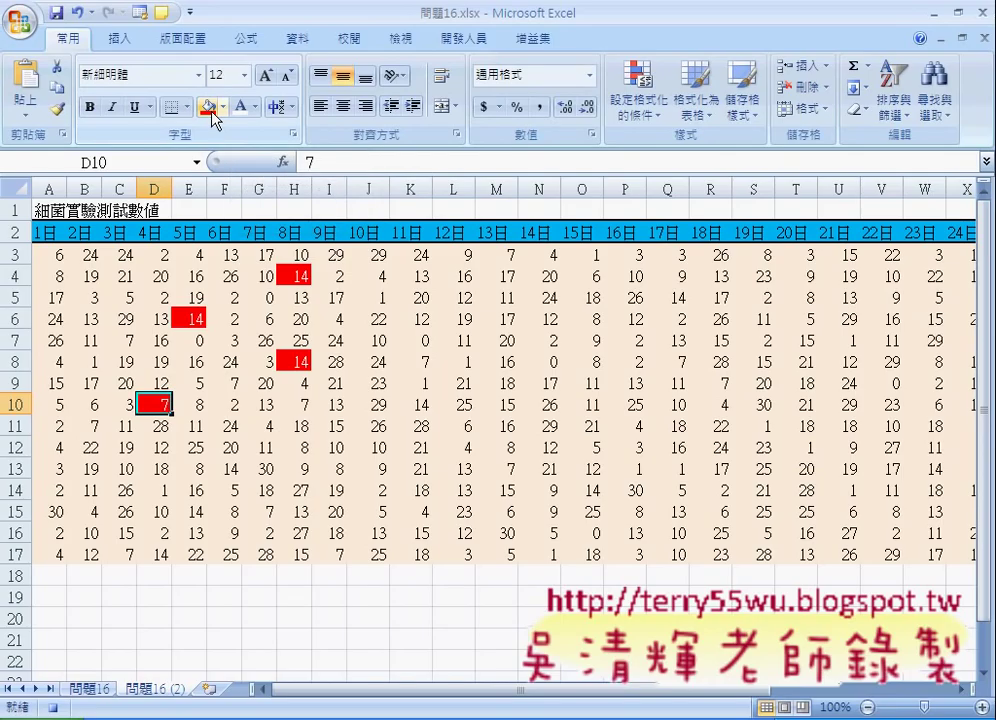
{"action": "left_click", "coordinate": [463, 38]}
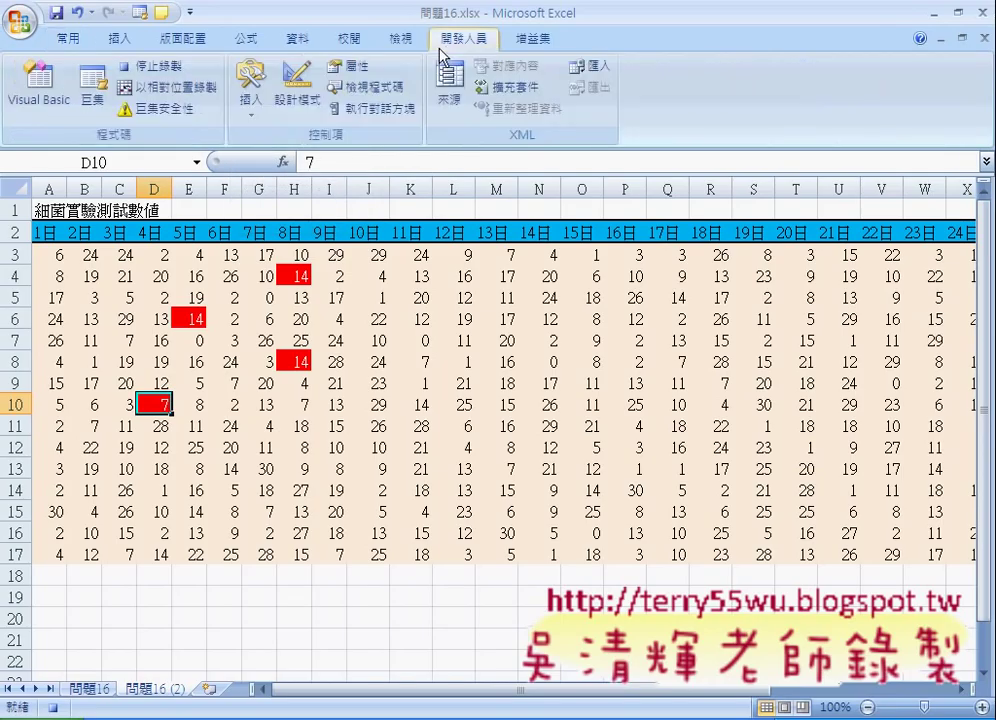
Stop recording and open Macro1 from the Macros list to view its Module2 code.
{"action": "left_click", "coordinate": [160, 68]}
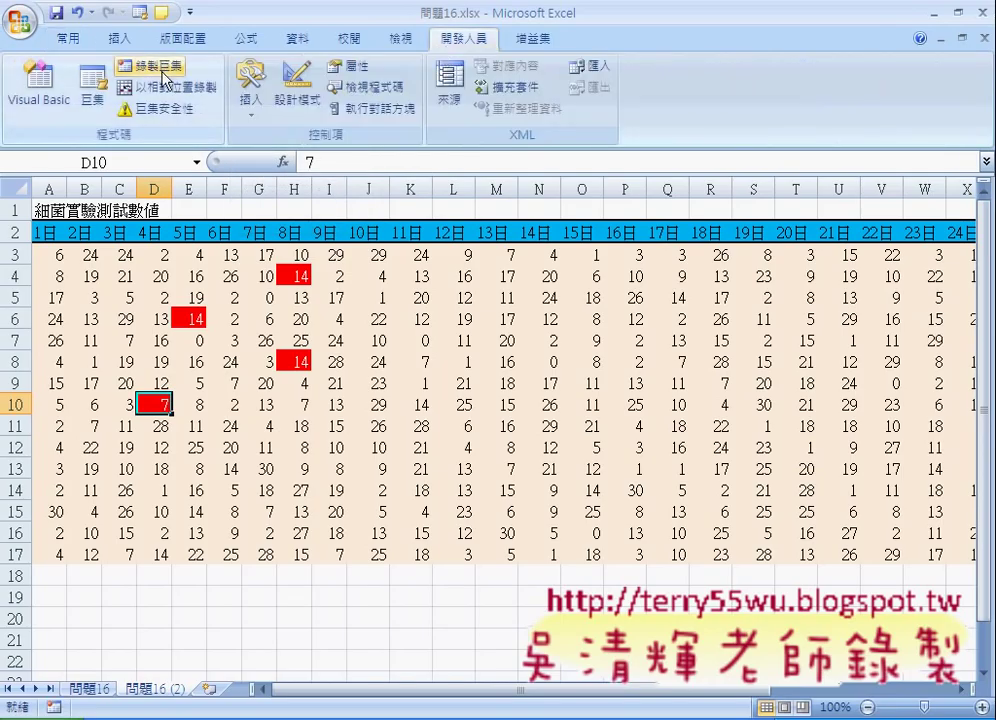
{"action": "left_click", "coordinate": [97, 95]}
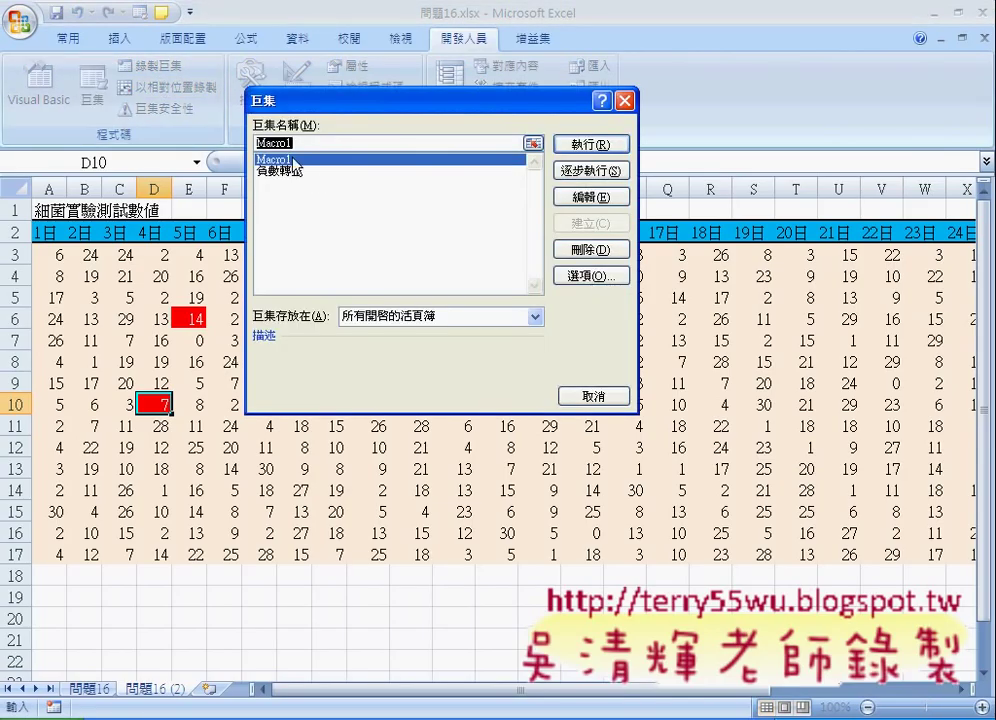
{"action": "left_click", "coordinate": [590, 197]}
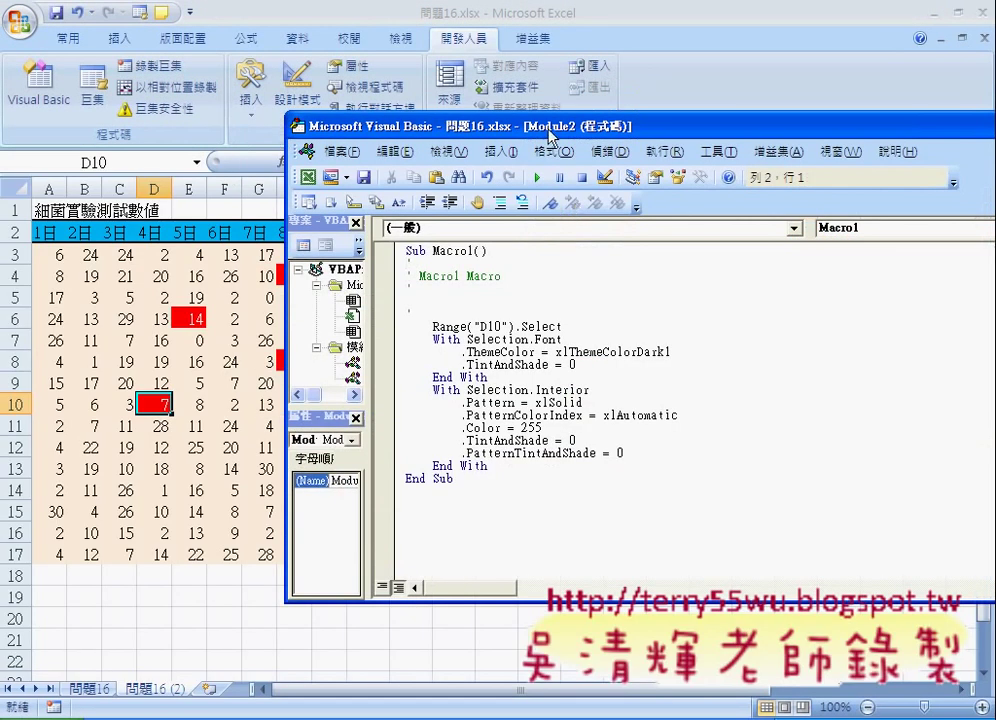
{"action": "left_click_drag", "start_coordinate": [595, 124], "coordinate": [368, 98]}
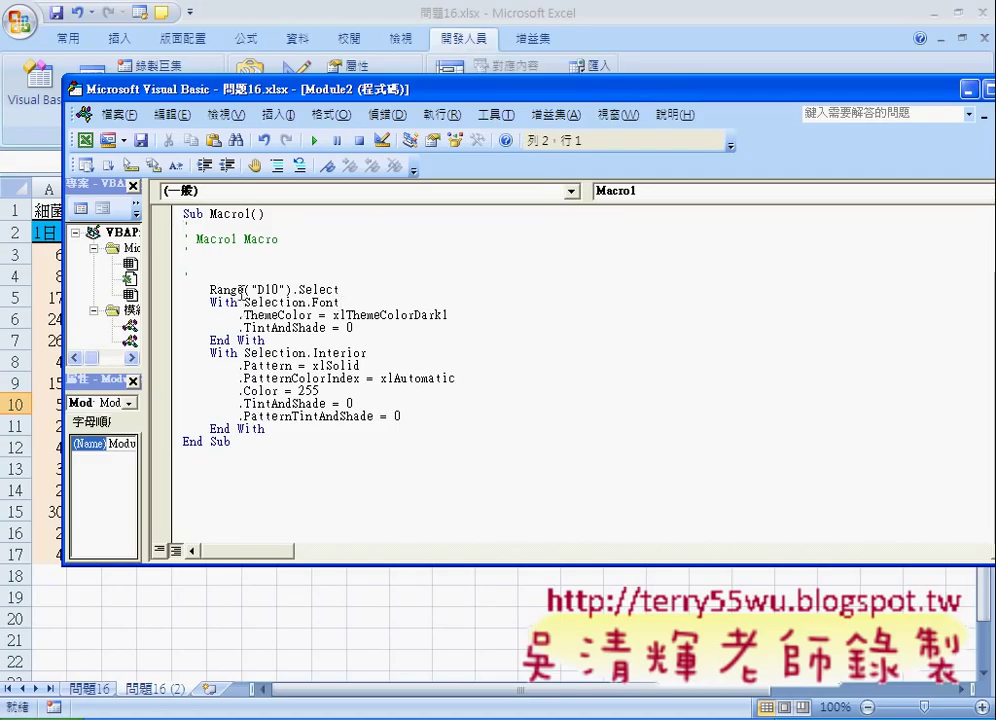
{"action": "left_click_drag", "start_coordinate": [209, 290], "coordinate": [338, 290]}
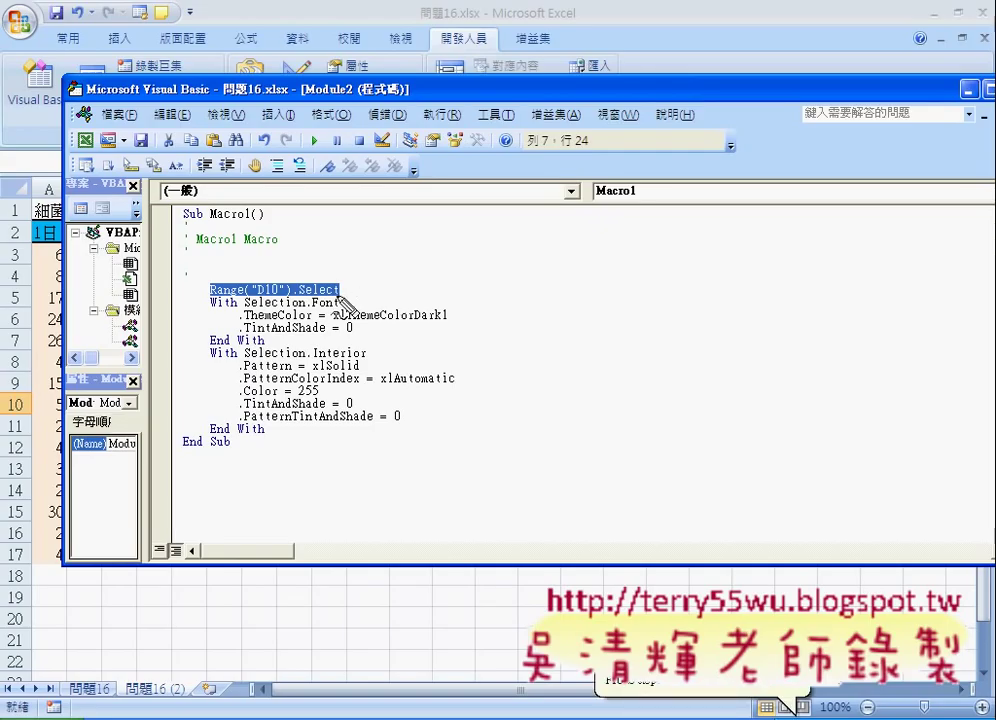
{"action": "left_click_drag", "start_coordinate": [330, 298], "coordinate": [345, 289]}
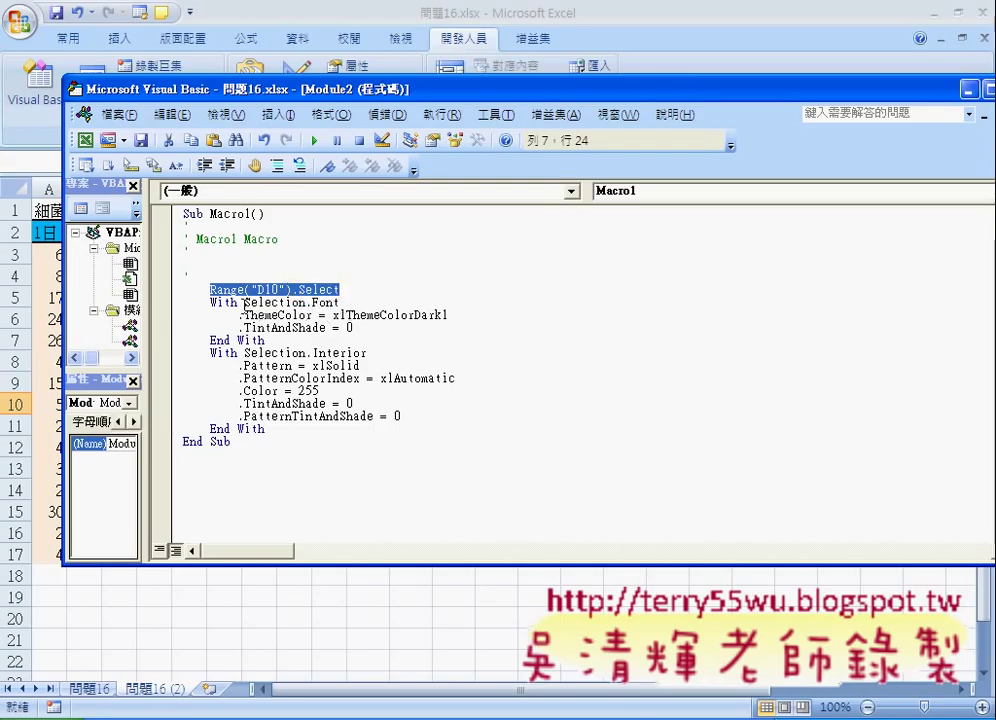
{"action": "left_click_drag", "start_coordinate": [243, 302], "coordinate": [342, 304]}
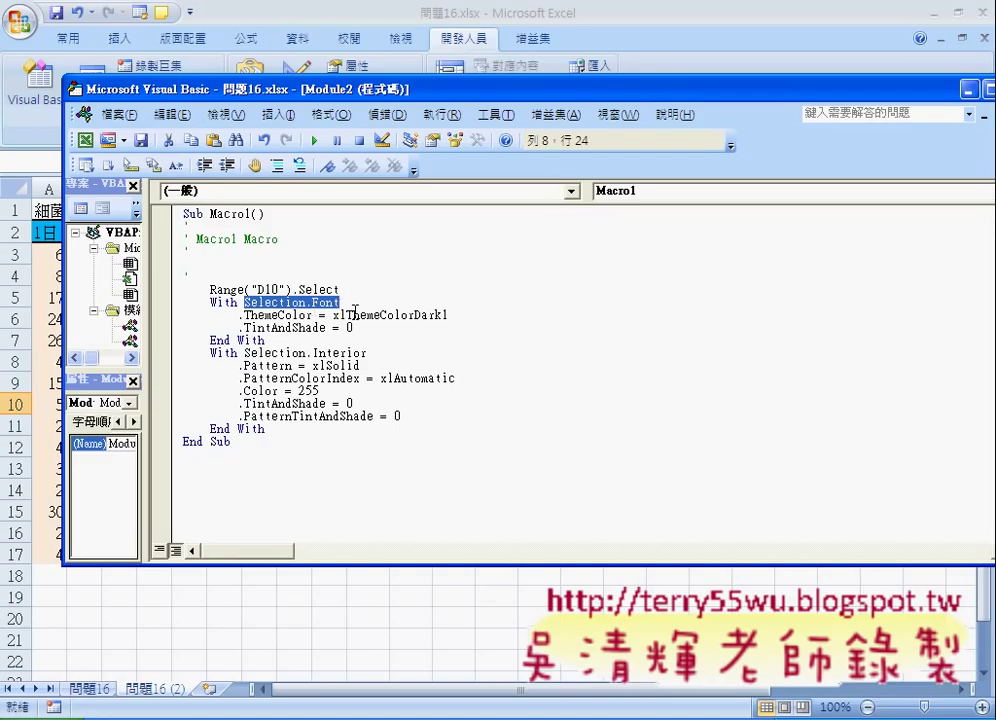
{"action": "left_click_drag", "start_coordinate": [242, 315], "coordinate": [365, 321]}
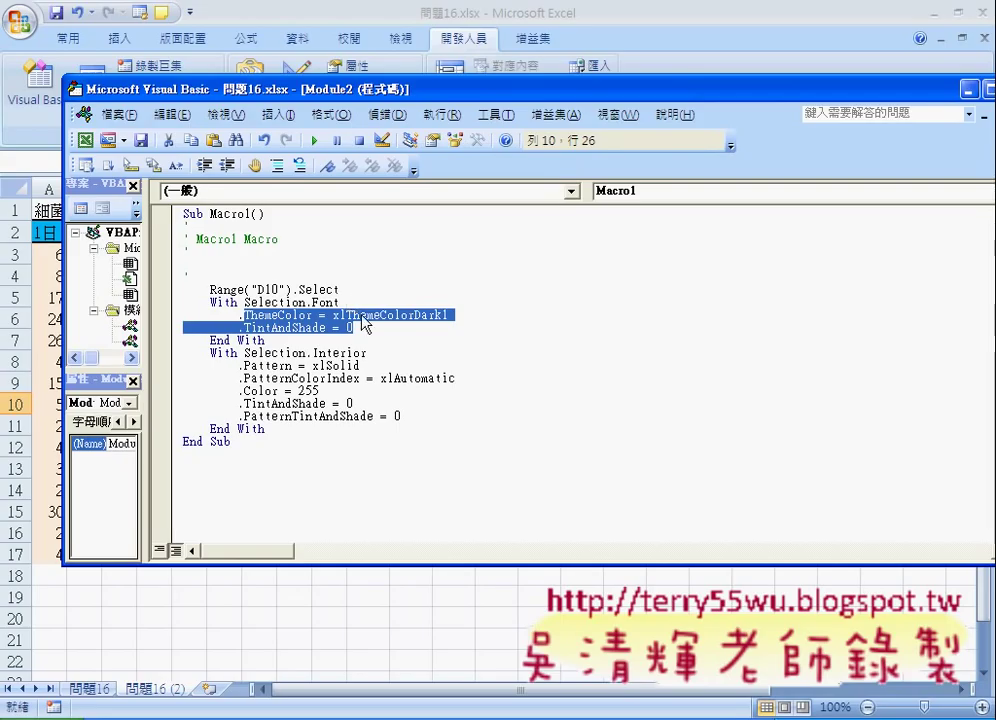
{"action": "left_click_drag", "start_coordinate": [333, 314], "coordinate": [451, 318]}
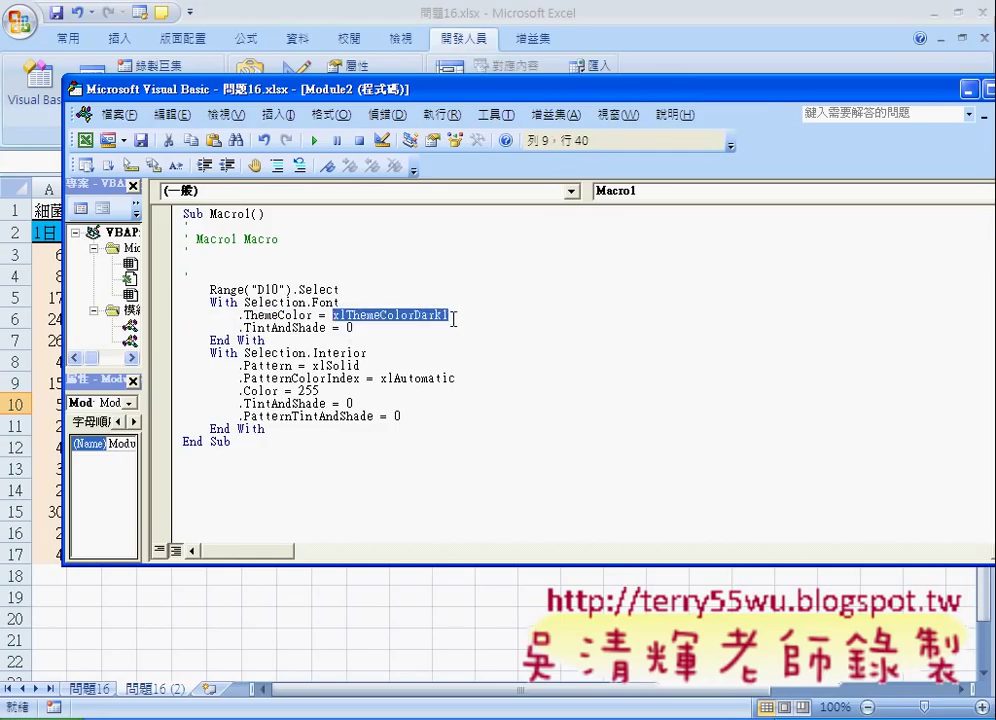
{"action": "left_click_drag", "start_coordinate": [312, 302], "coordinate": [341, 302]}
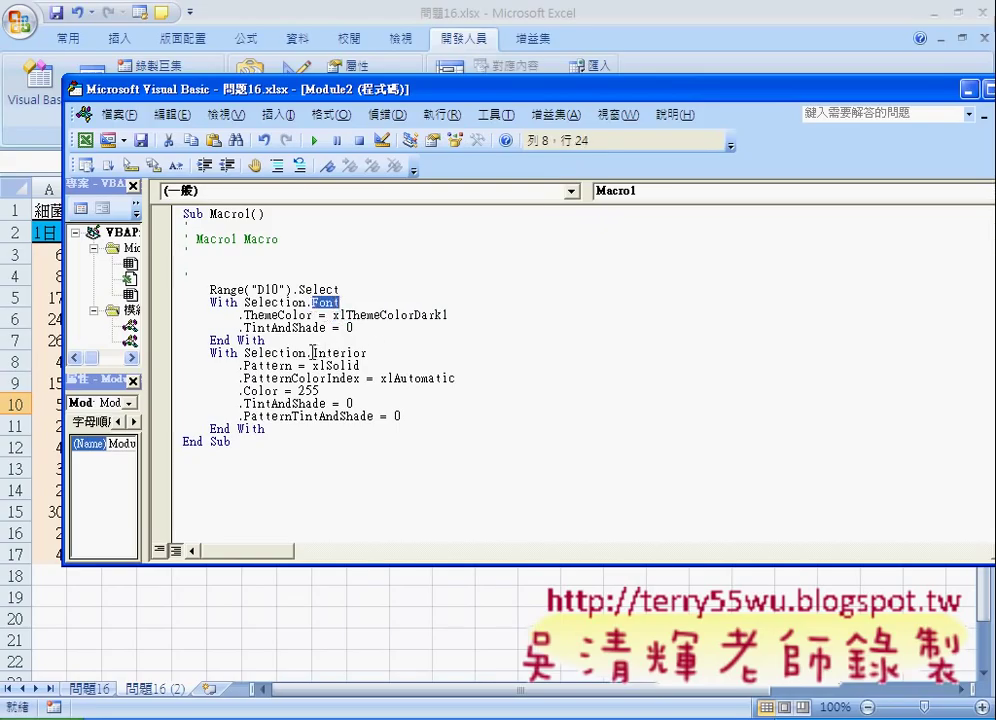
{"action": "left_click_drag", "start_coordinate": [313, 352], "coordinate": [371, 354]}
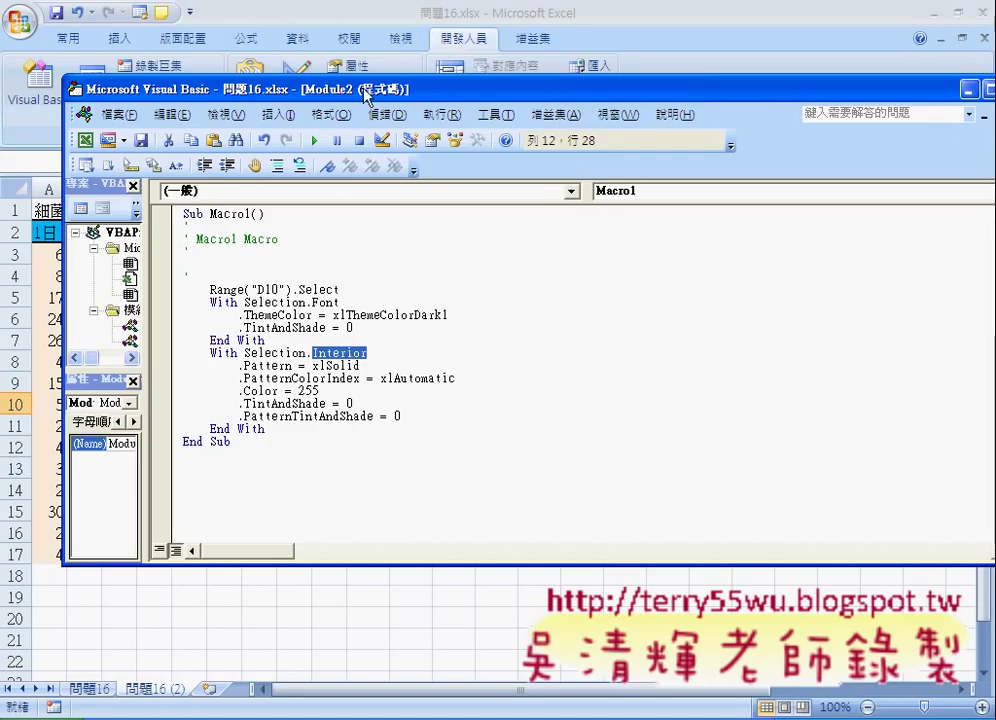
{"action": "left_click_drag", "start_coordinate": [362, 92], "coordinate": [557, 112]}
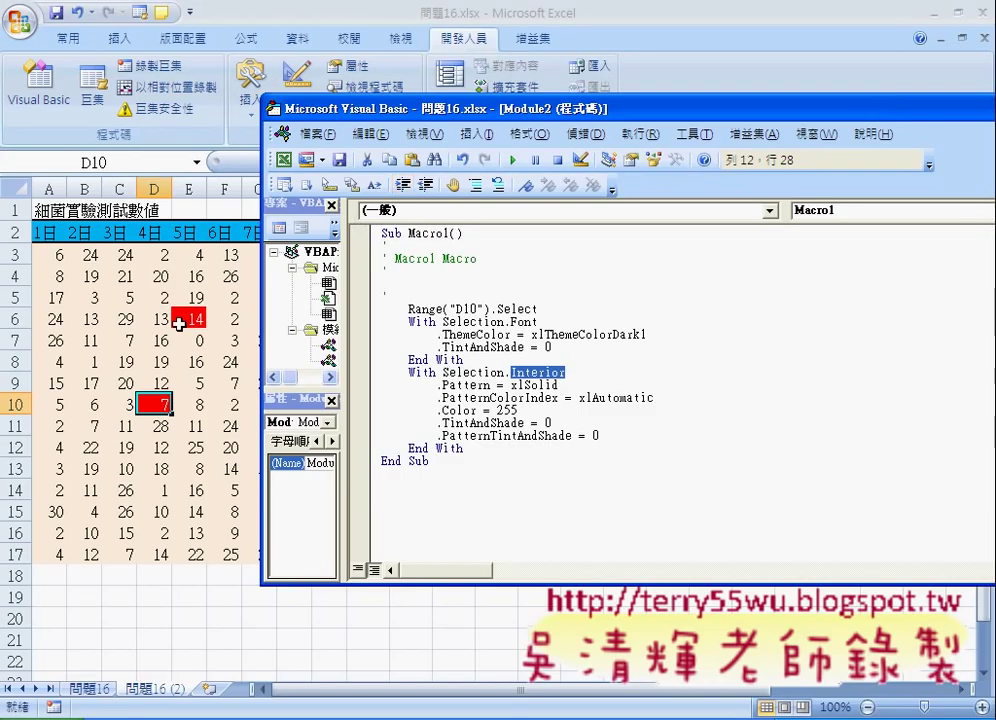
Bring the bacteria-test worksheet with its red-filled cells in front of the VBA editor.
{"action": "left_click", "coordinate": [181, 322]}
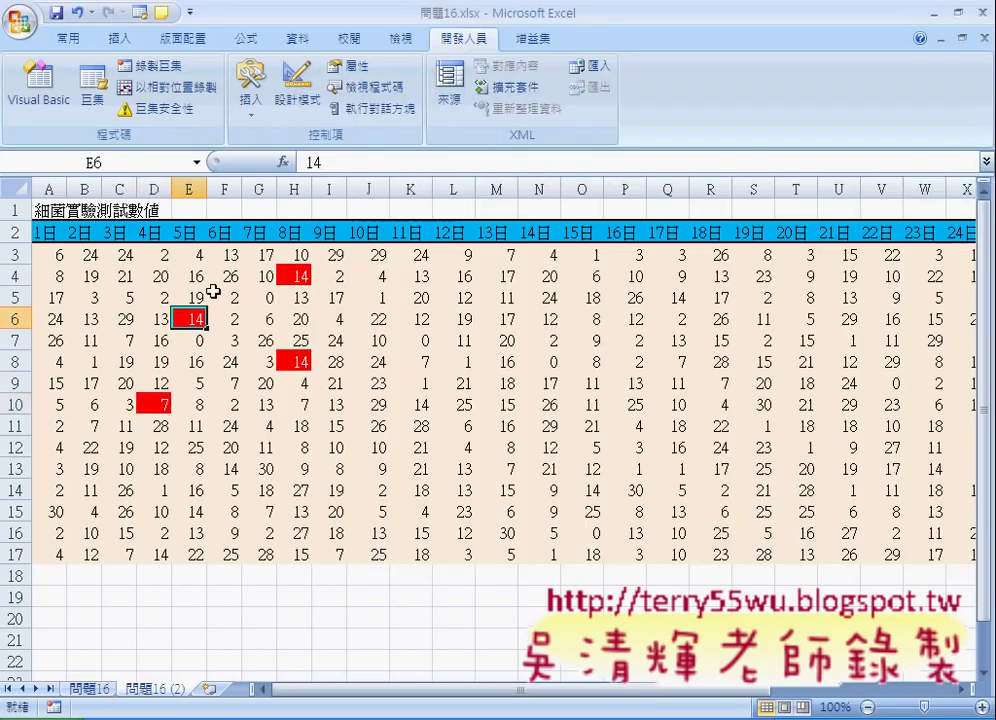